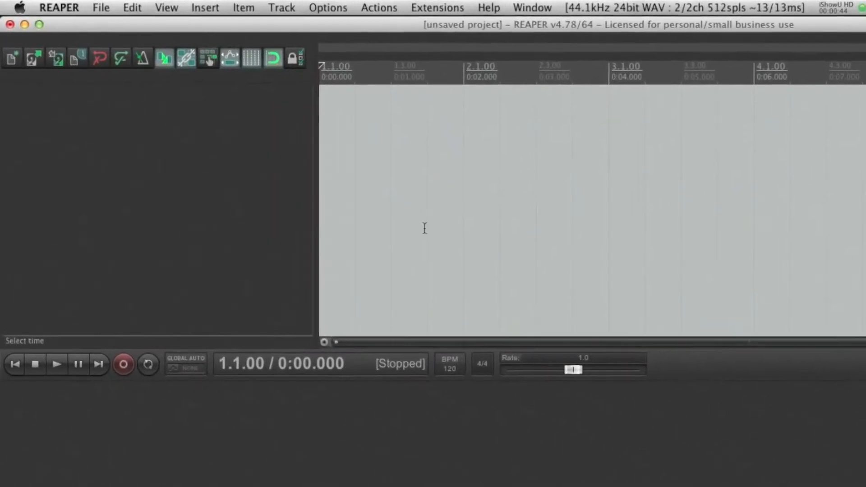
Step: Open the action list and browse the available actions in the Main section
{"action": "left_click", "coordinate": [420, 9]}
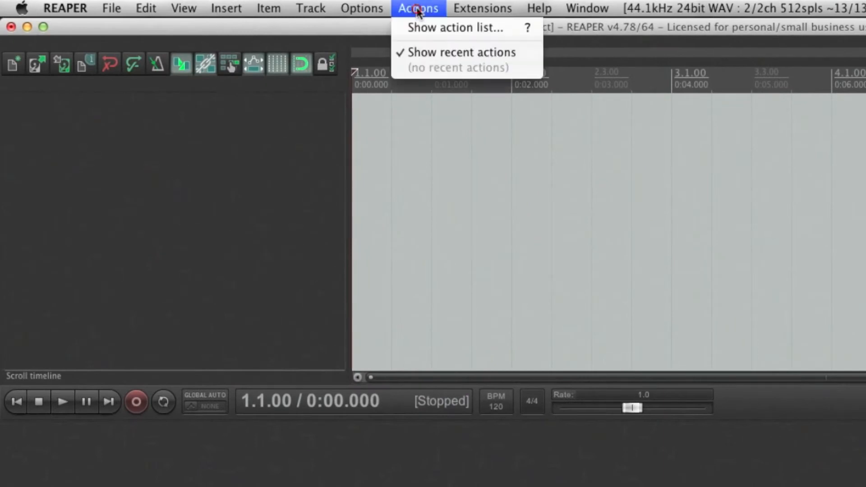
{"action": "left_click", "coordinate": [434, 28]}
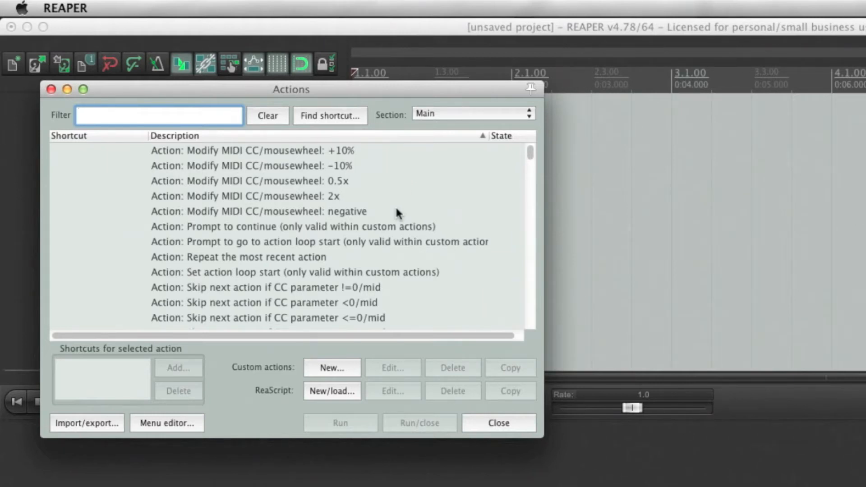
{"action": "scroll", "coordinate": [392, 220], "scroll_direction": "down", "scroll_amount": 15}
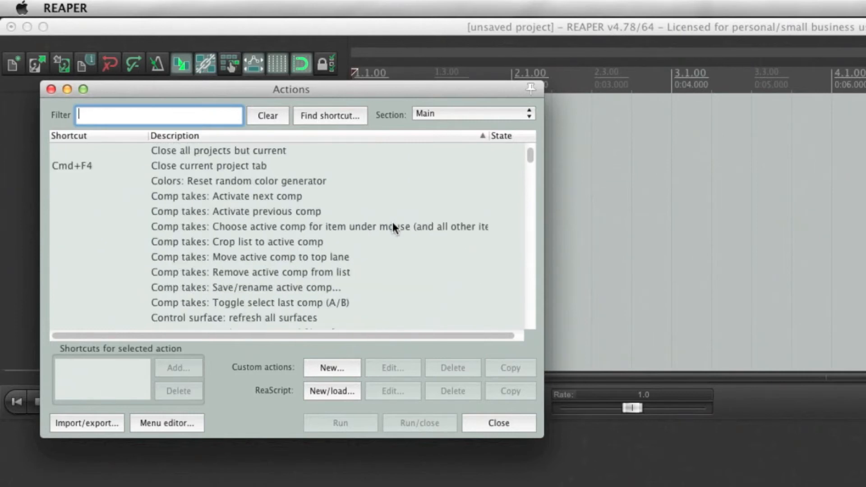
{"action": "scroll", "coordinate": [392, 224], "scroll_direction": "down", "scroll_amount": 3}
{"action": "scroll", "coordinate": [393, 223], "scroll_direction": "down", "scroll_amount": 15}
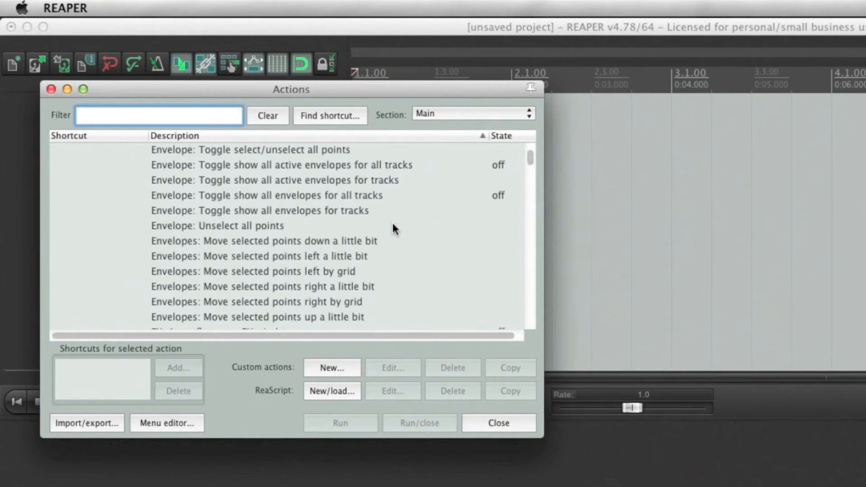
{"action": "scroll", "coordinate": [392, 225], "scroll_direction": "down", "scroll_amount": 10}
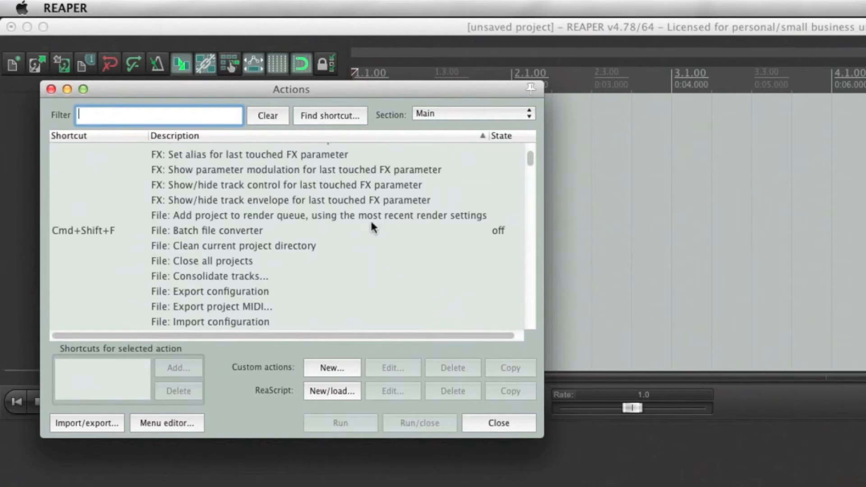
Step: Filter the Main section's action list by "insert new"
{"action": "left_click", "coordinate": [196, 117]}
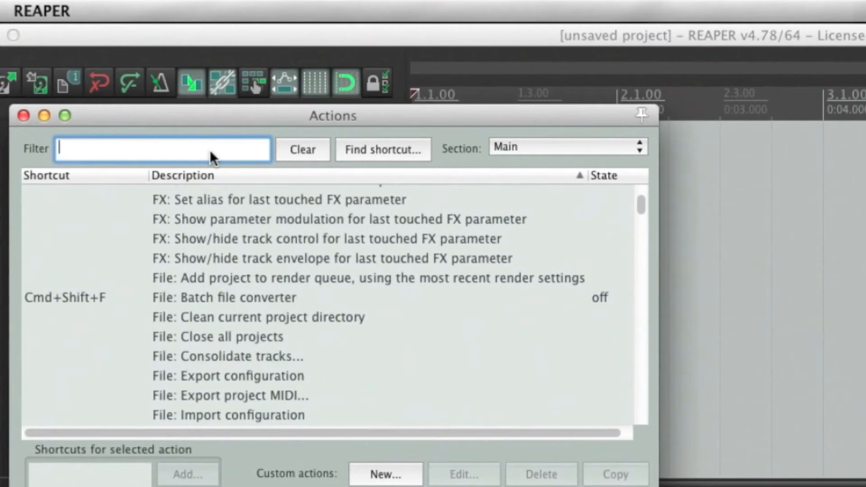
{"action": "left_click_drag", "start_coordinate": [222, 115], "coordinate": [492, 160]}
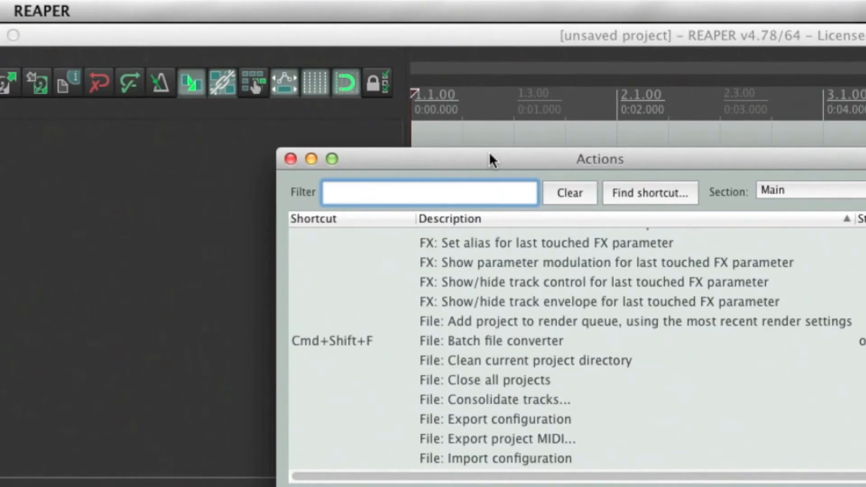
{"action": "type", "text": "insert"}
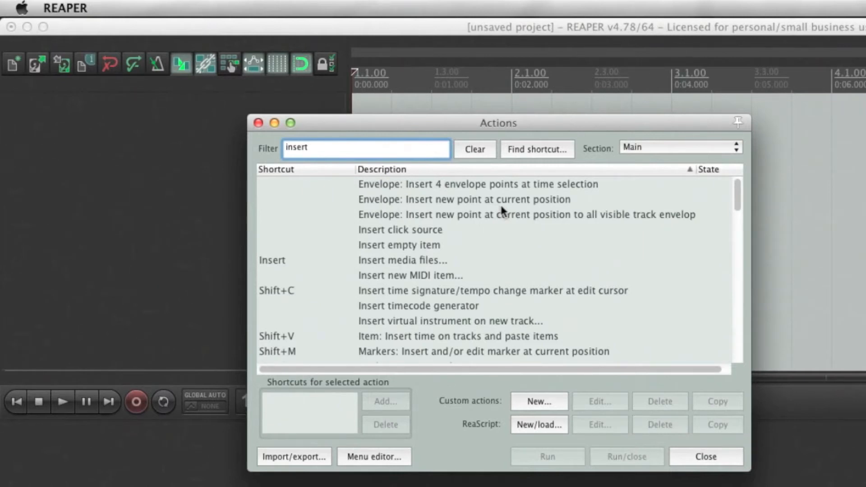
{"action": "scroll", "coordinate": [451, 226], "scroll_direction": "down", "scroll_amount": 1}
{"action": "scroll", "coordinate": [451, 227], "scroll_direction": "down", "scroll_amount": 20}
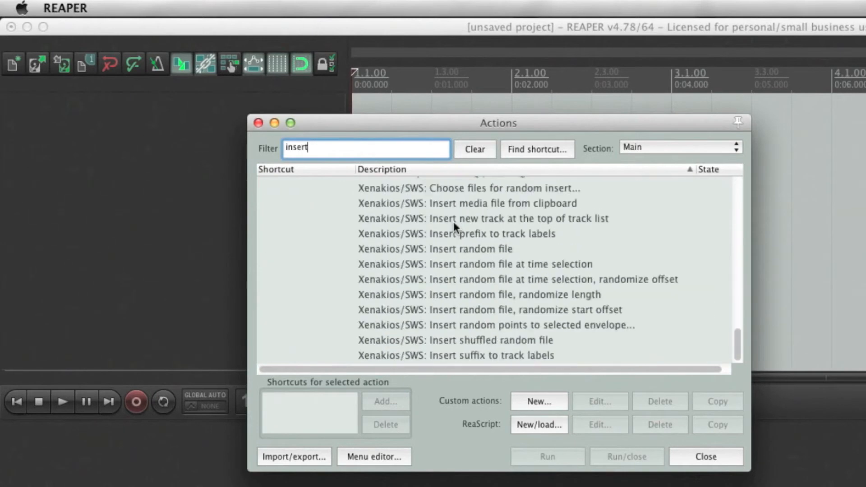
{"action": "scroll", "coordinate": [454, 223], "scroll_direction": "up", "scroll_amount": 10}
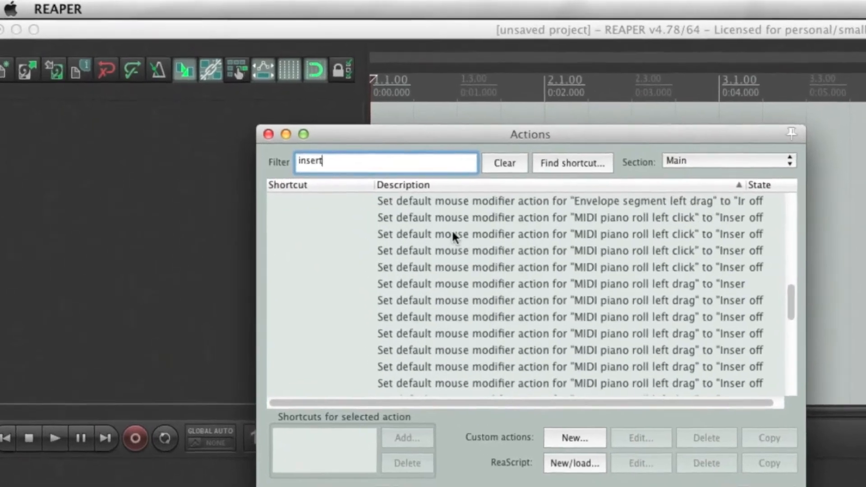
{"action": "type", "text": "new"}
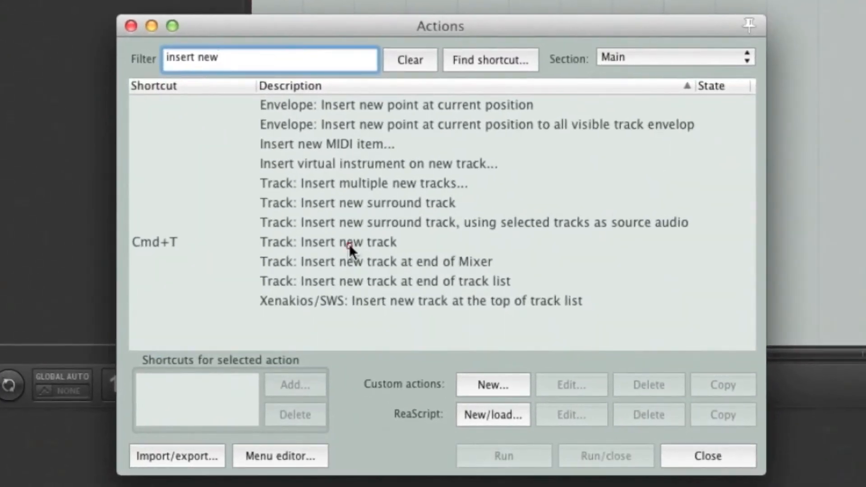
Step: Insert two new tracks, one by running Track: Insert new track from the list and one with its assigned shortcut
{"action": "left_click", "coordinate": [353, 249]}
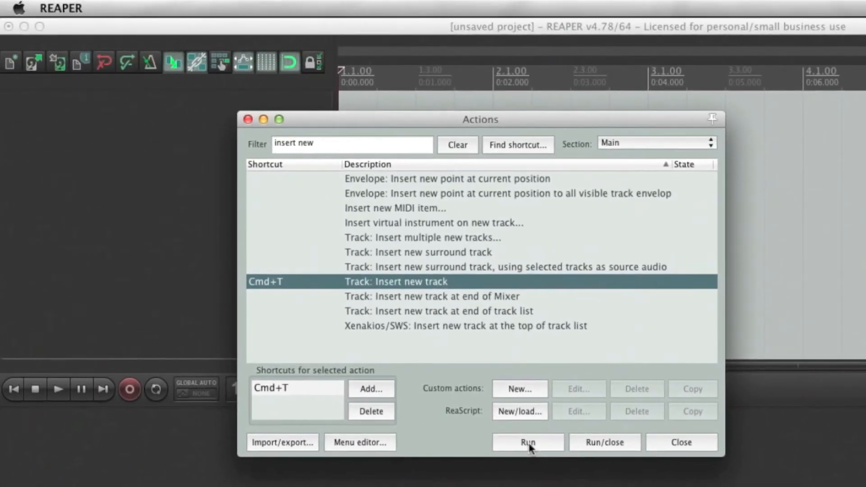
{"action": "left_click", "coordinate": [528, 443]}
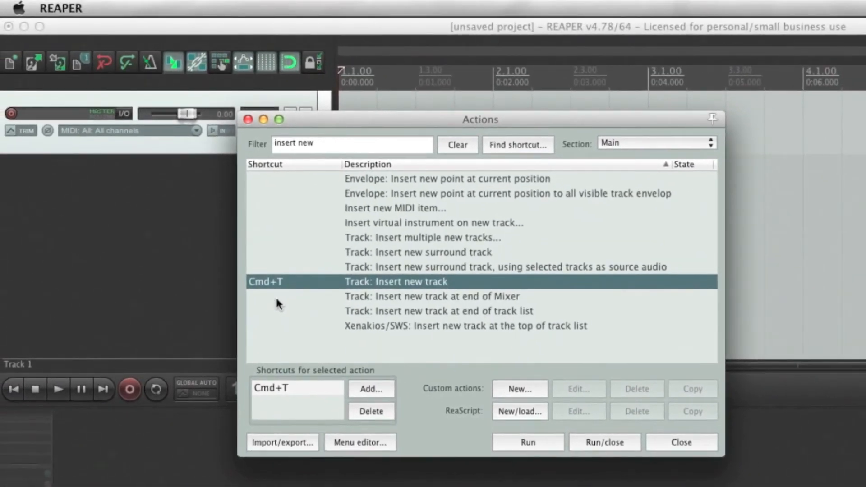
{"action": "key", "text": "super+t"}
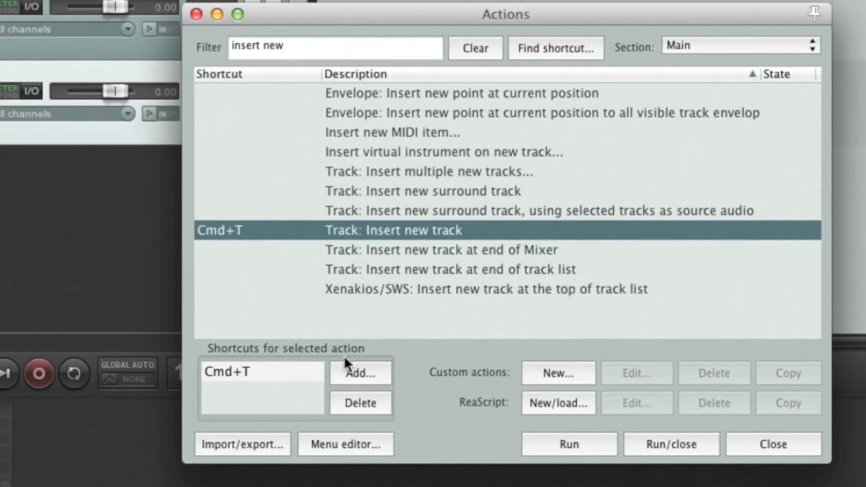
Step: Try to assign Cmd+R as an additional shortcut for Track: Insert new track, declining to override the existing mapping
{"action": "left_click", "coordinate": [362, 376]}
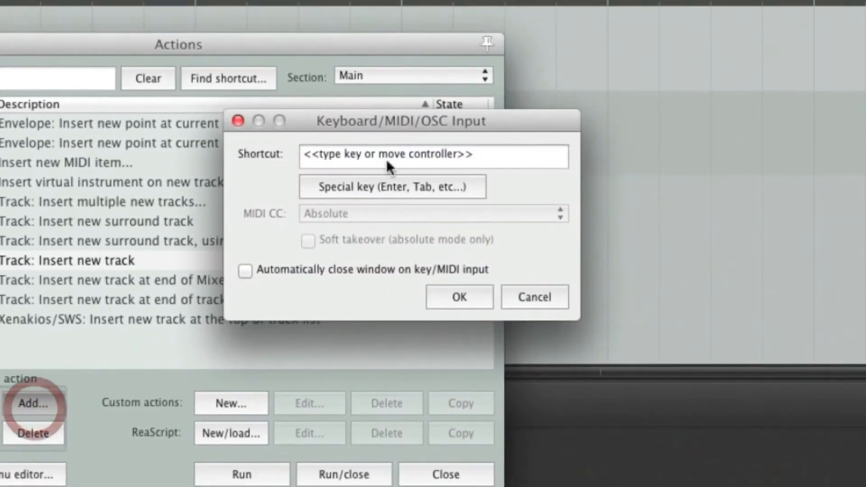
{"action": "left_click", "coordinate": [386, 159]}
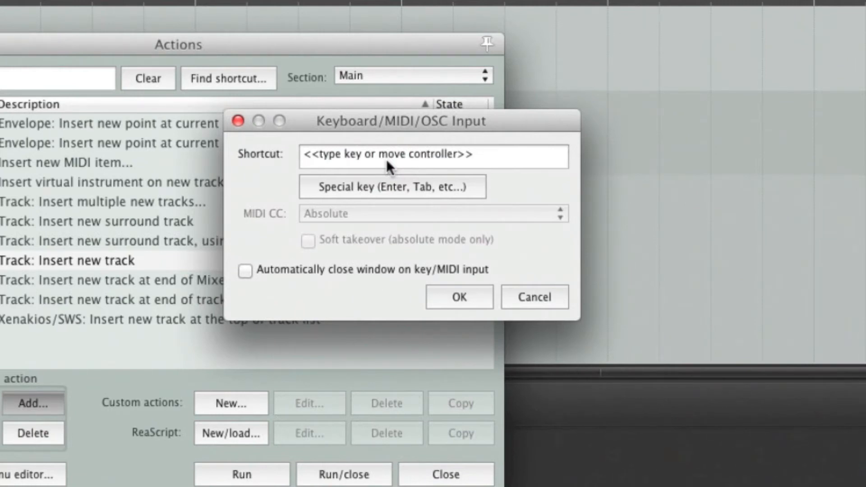
{"action": "key", "text": "super+r"}
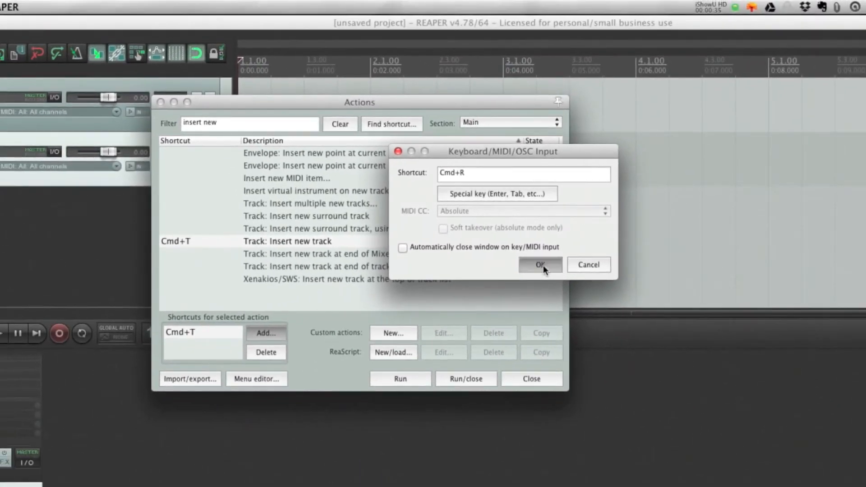
{"action": "left_click", "coordinate": [537, 267]}
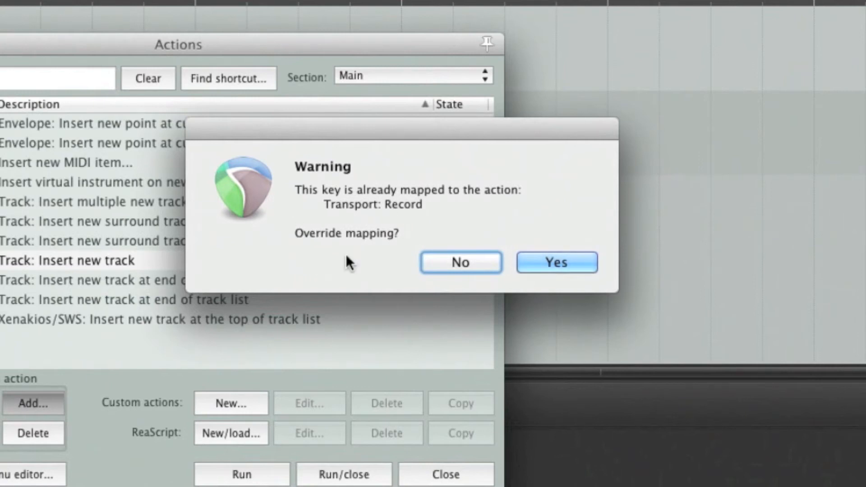
{"action": "left_click", "coordinate": [458, 261]}
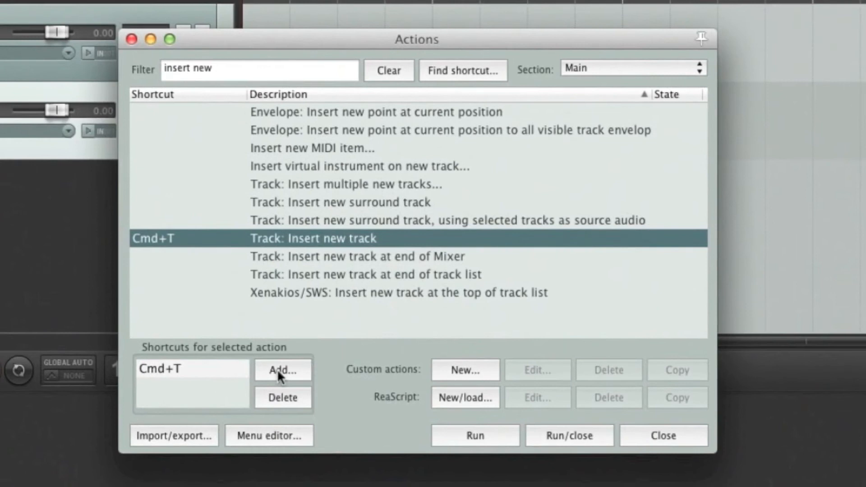
Step: Add Cmd+Y as a second shortcut for Track: Insert new track and test the shortcuts by inserting two more tracks
{"action": "left_click", "coordinate": [277, 369]}
{"action": "left_click", "coordinate": [584, 139]}
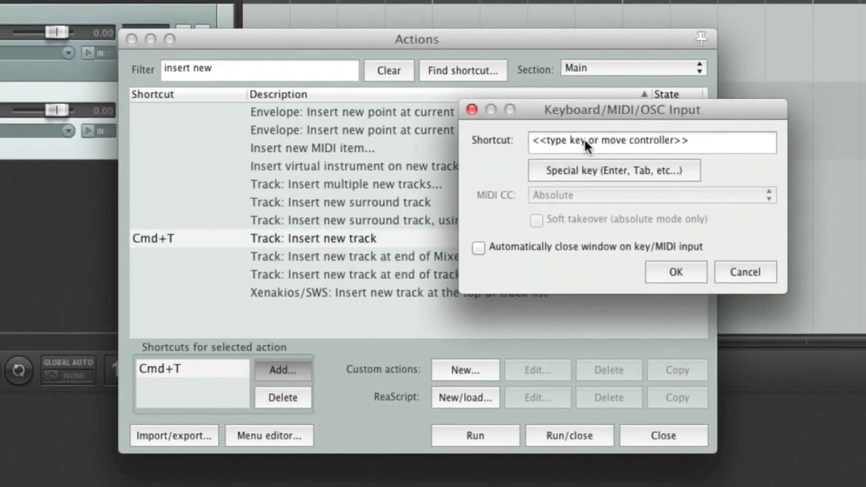
{"action": "key", "text": "super+y"}
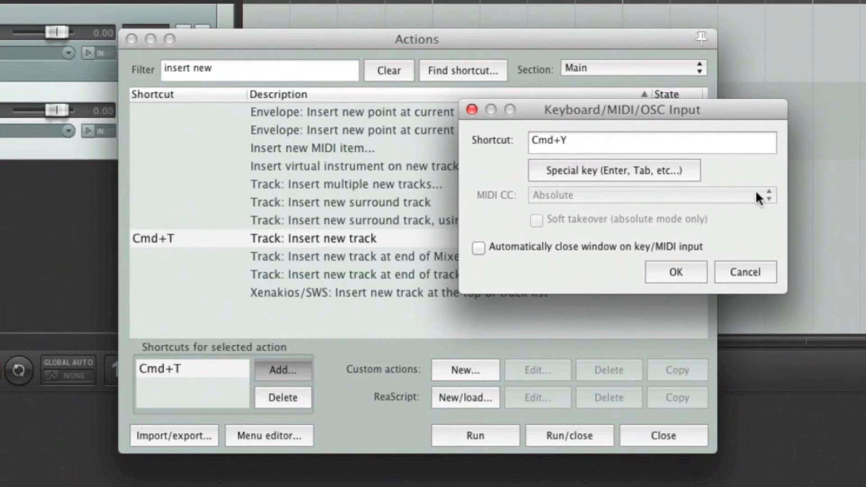
{"action": "left_click", "coordinate": [677, 274]}
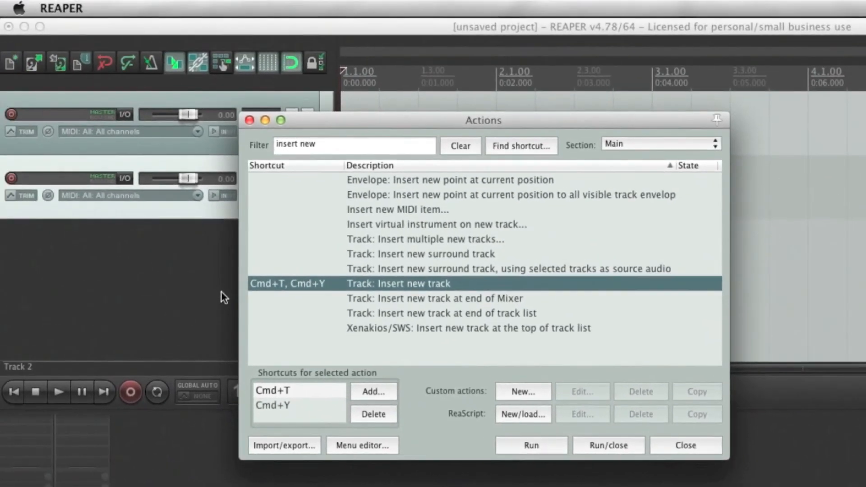
{"action": "key", "text": "super+t"}
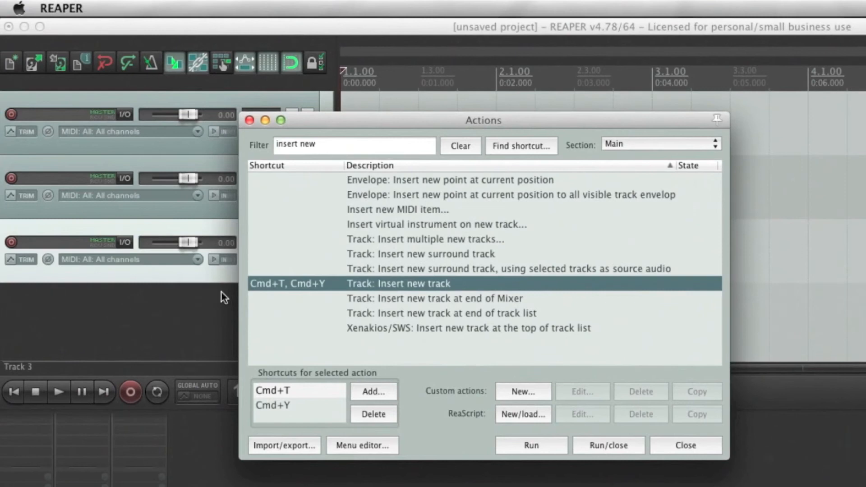
{"action": "key", "text": "super+t"}
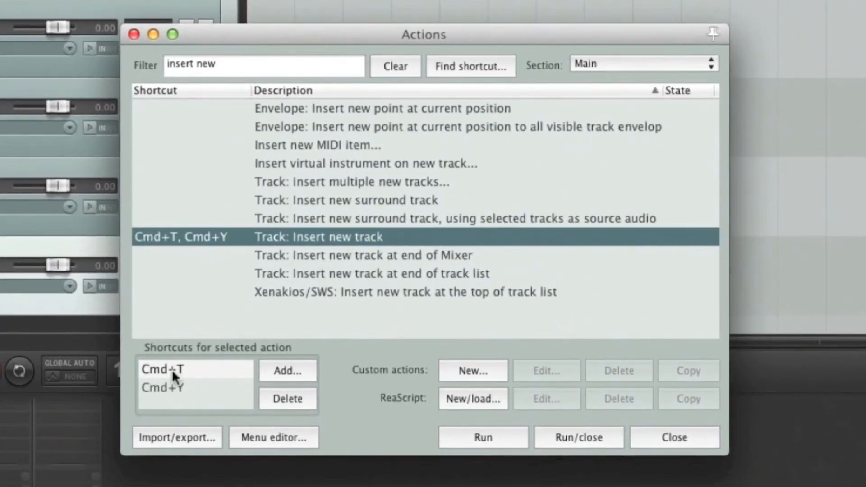
Step: Delete the Cmd+T shortcut from the Track: Insert new track action
{"action": "left_click", "coordinate": [172, 369]}
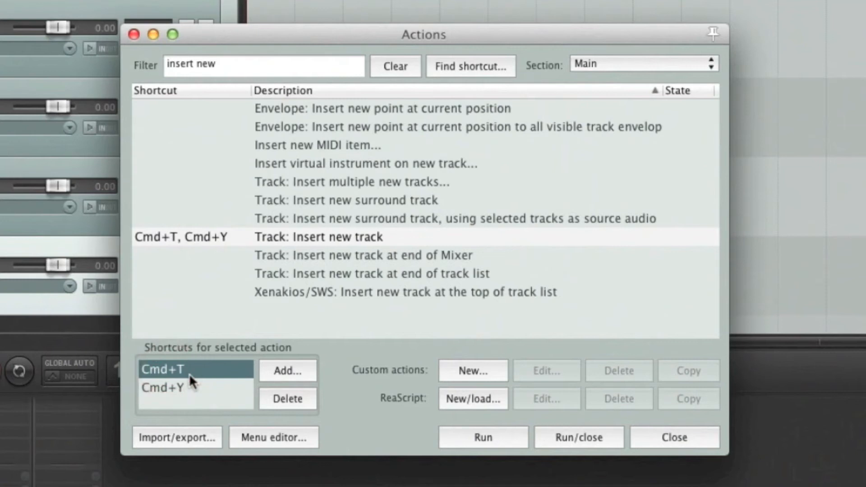
{"action": "left_click", "coordinate": [289, 404]}
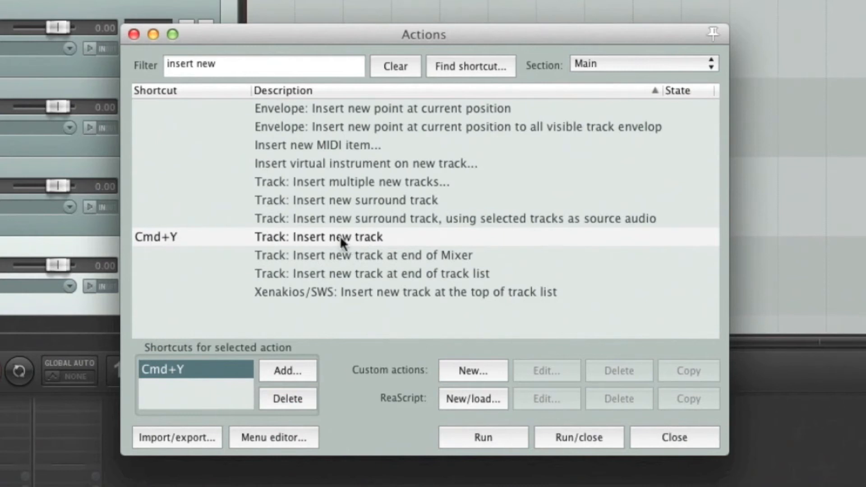
{"action": "left_click", "coordinate": [363, 239]}
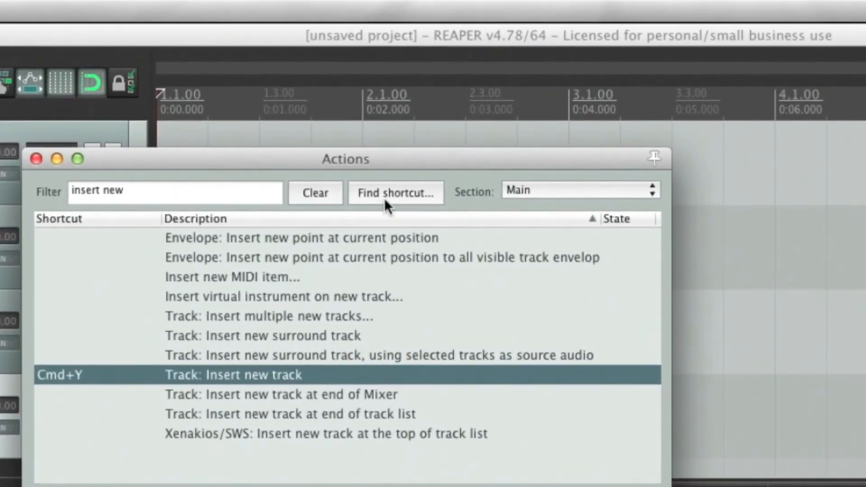
Step: Find the action that is assigned to the X key
{"action": "left_click", "coordinate": [384, 199]}
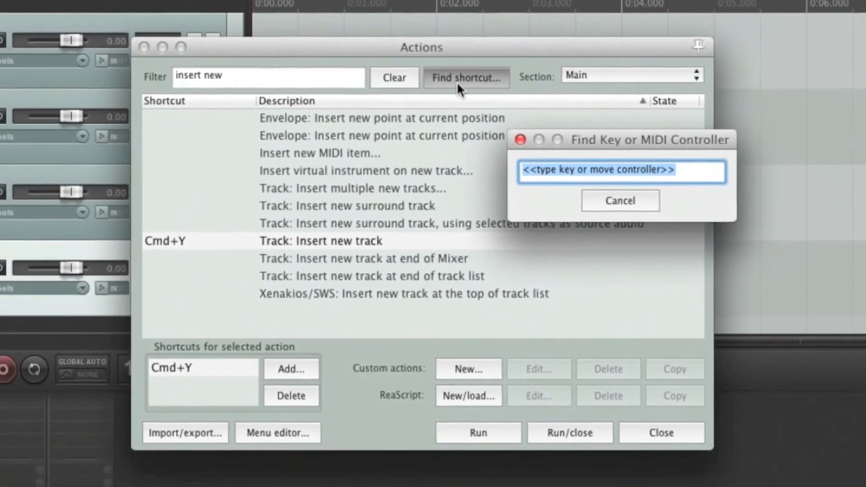
{"action": "key", "text": "x"}
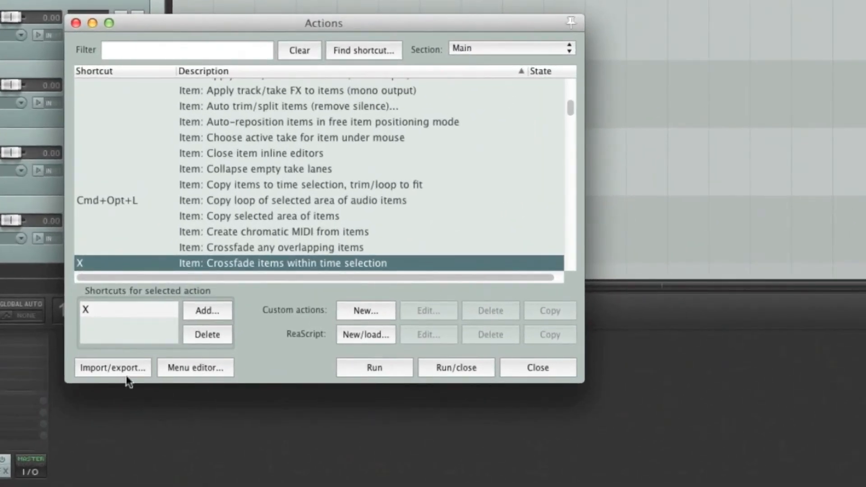
Step: Export all shortcuts as a key map named TestShortcuts in the KeyMaps folder
{"action": "left_click", "coordinate": [113, 369]}
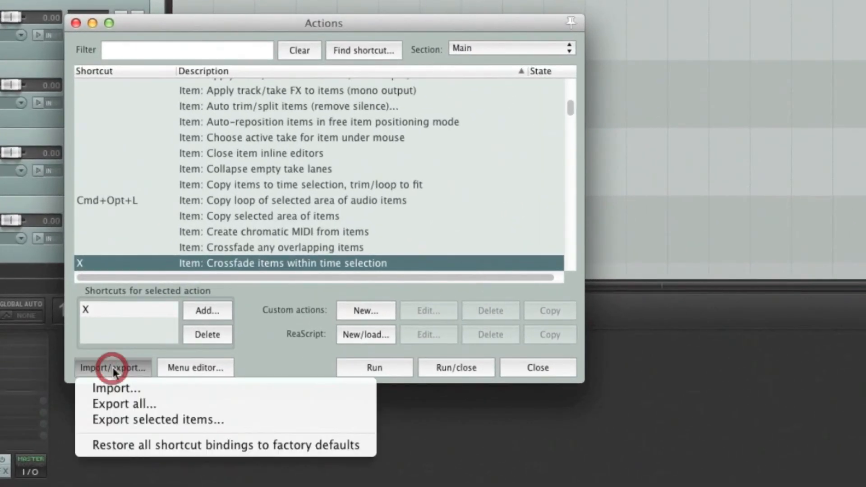
{"action": "left_click", "coordinate": [127, 405]}
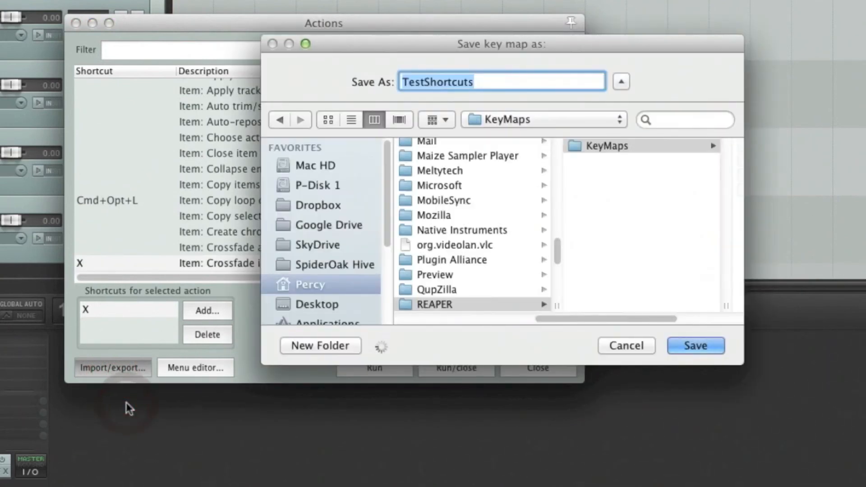
{"action": "left_click", "coordinate": [486, 81]}
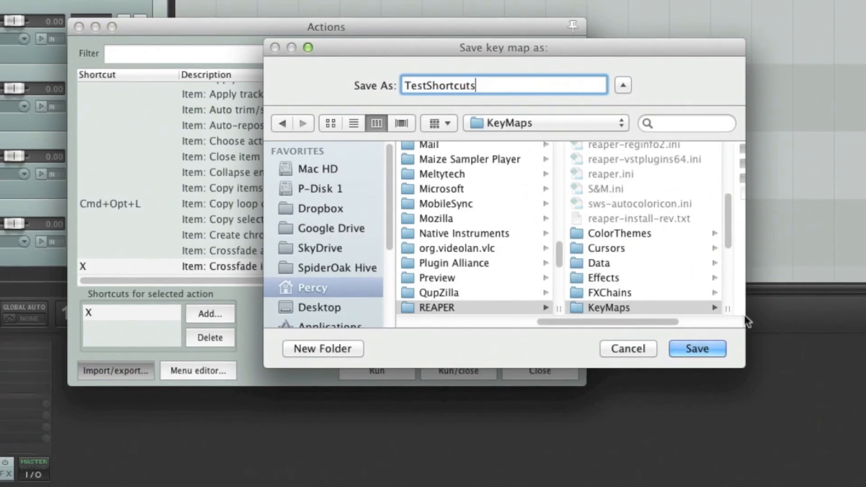
{"action": "left_click", "coordinate": [699, 349]}
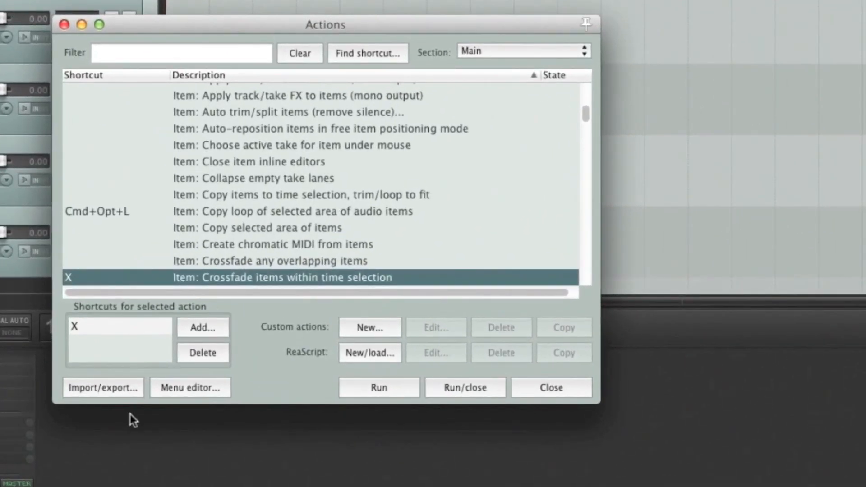
Step: Open the file chooser for importing a shortcut key map
{"action": "left_click", "coordinate": [105, 389]}
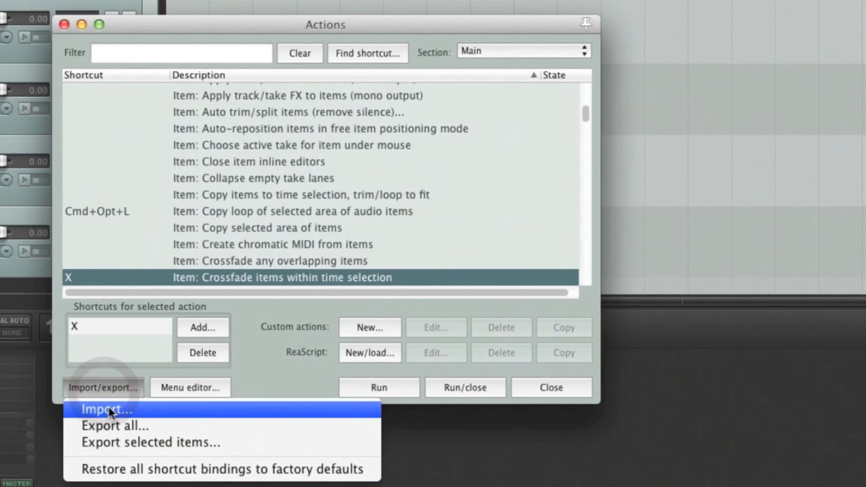
{"action": "left_click", "coordinate": [110, 410]}
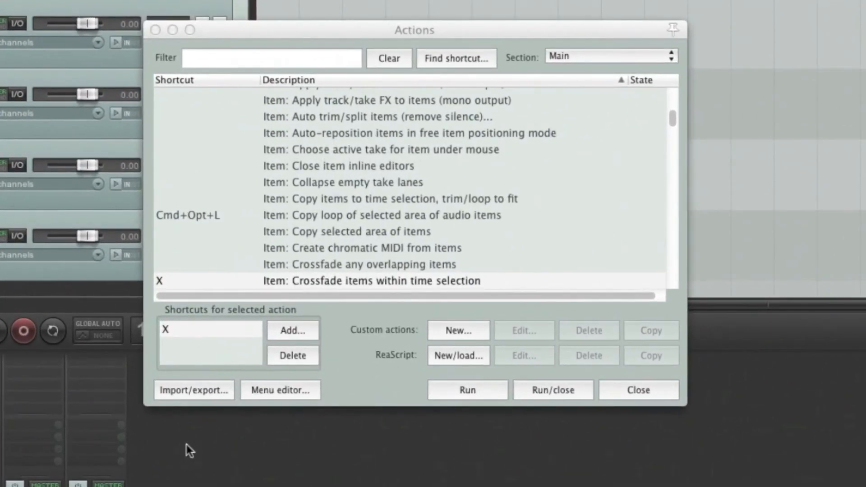
Step: Restore all shortcut bindings to factory defaults and confirm the reset
{"action": "left_click", "coordinate": [182, 395]}
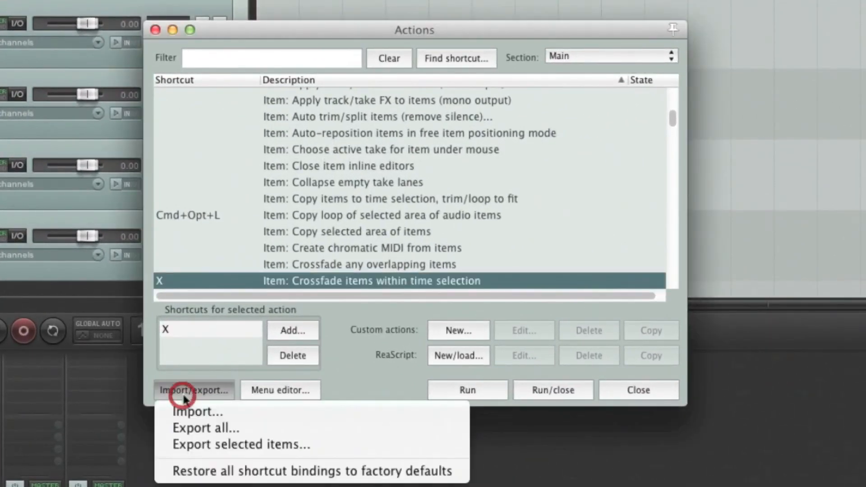
{"action": "left_click", "coordinate": [250, 473]}
{"action": "left_click", "coordinate": [731, 202]}
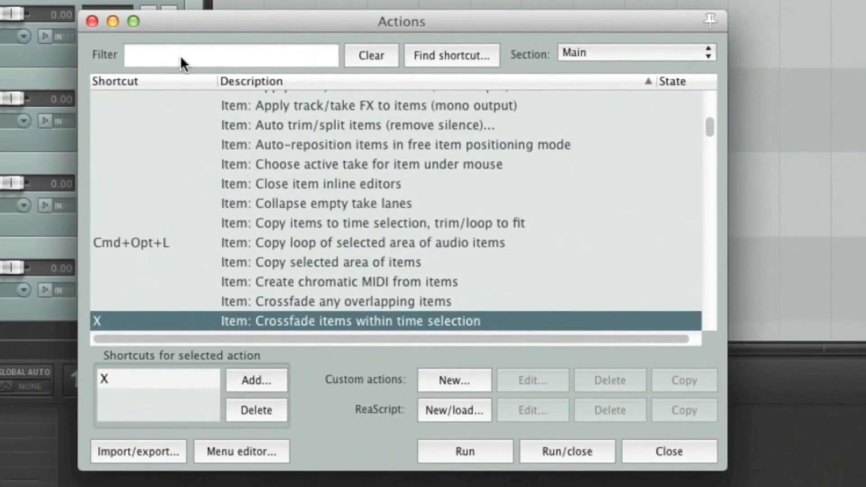
Step: Filter the action list for "insert new" and select Track: Insert new track to check its assigned shortcut
{"action": "left_click", "coordinate": [225, 59]}
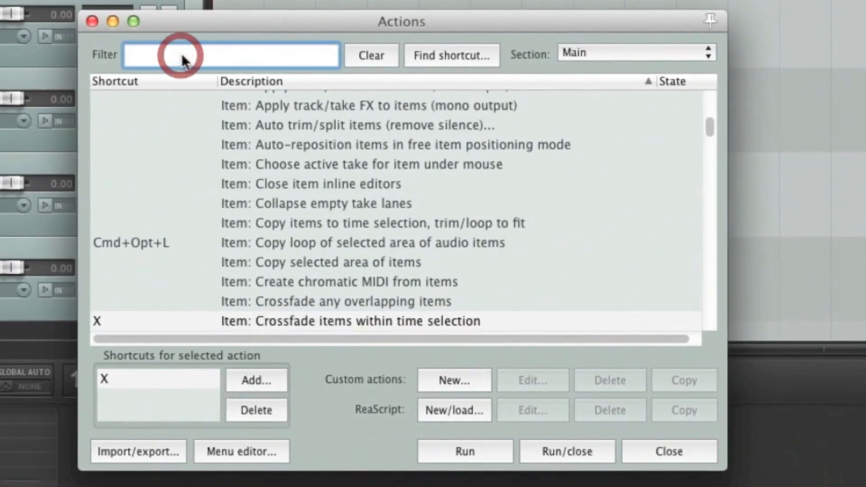
{"action": "type", "text": "insert new"}
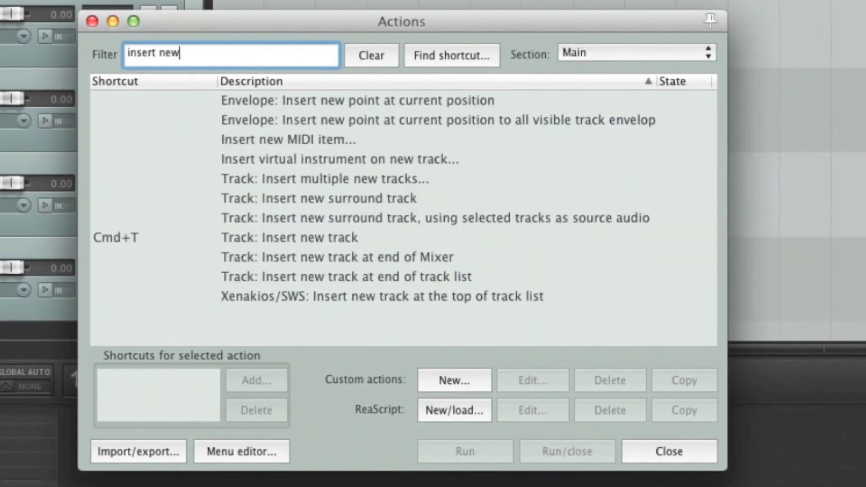
{"action": "left_click", "coordinate": [342, 237]}
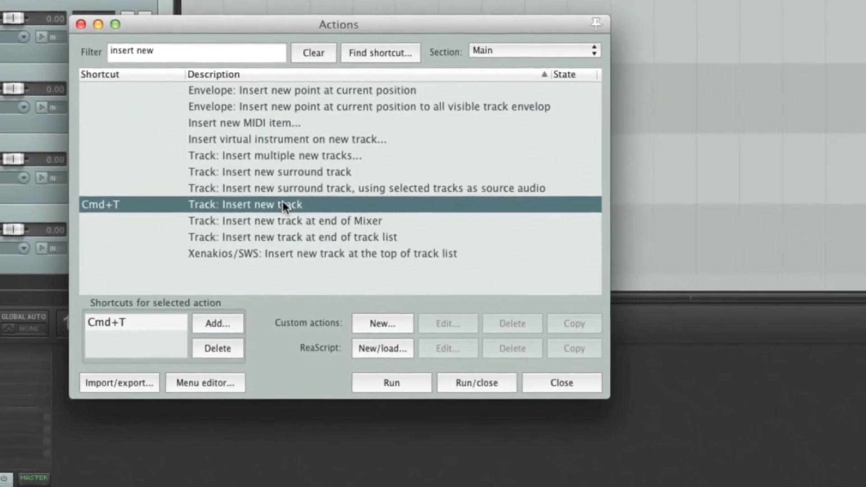
Step: Import the TestShortcuts key map from the KeyMaps folder
{"action": "left_click", "coordinate": [124, 387]}
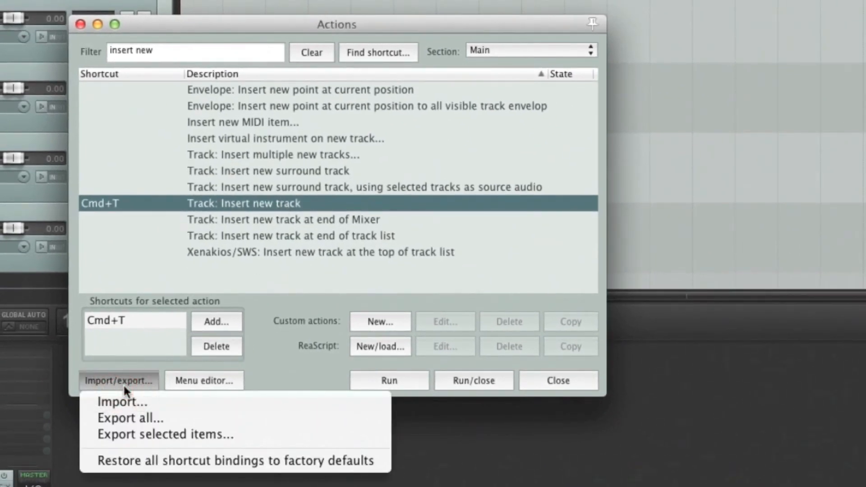
{"action": "left_click", "coordinate": [147, 402]}
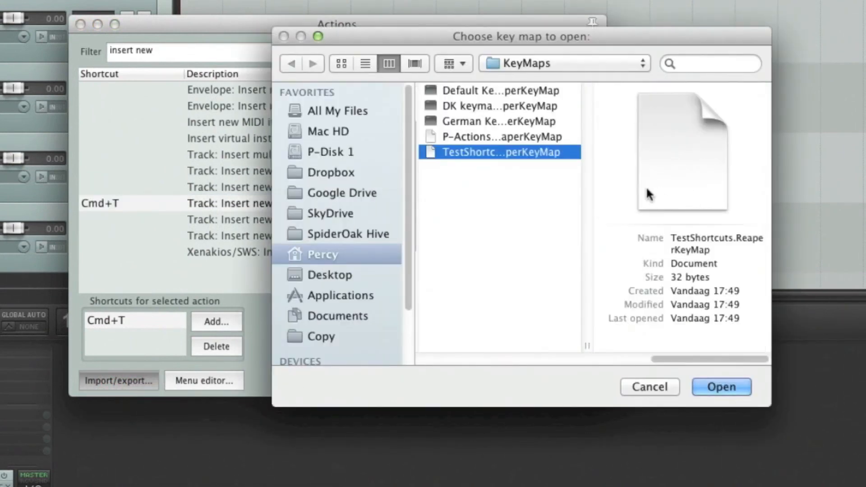
{"action": "left_click", "coordinate": [511, 153]}
{"action": "left_click", "coordinate": [717, 387]}
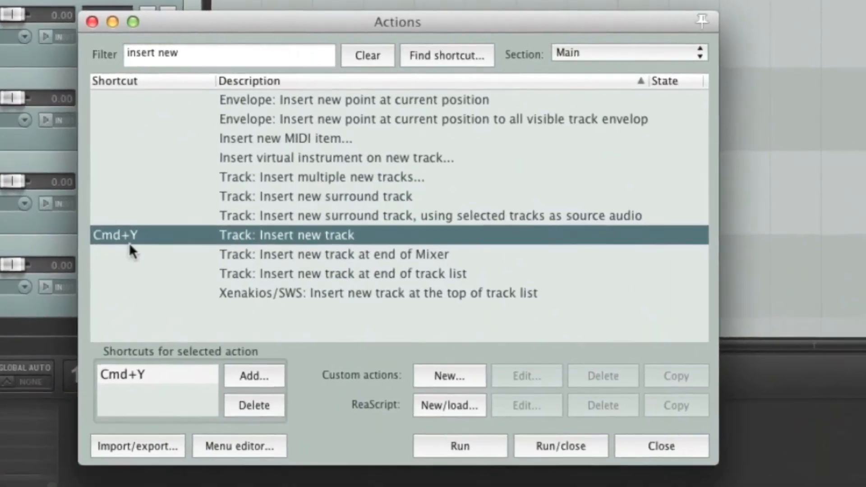